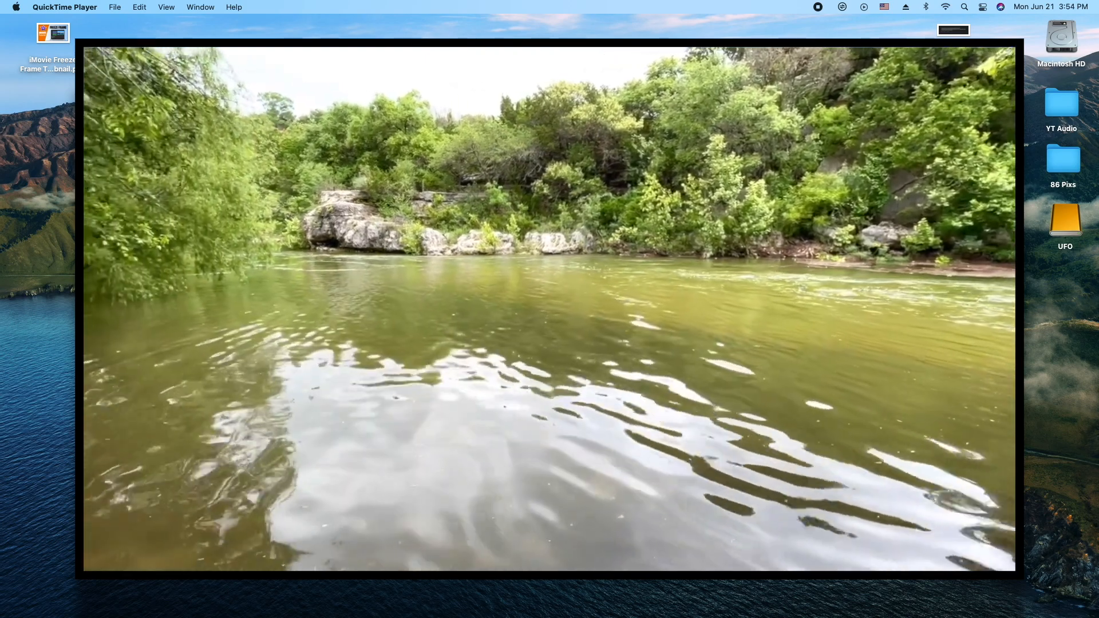
Step: Switch to iMovie and delete all existing video, title and music clips from the My Movie timeline
key("super+1")
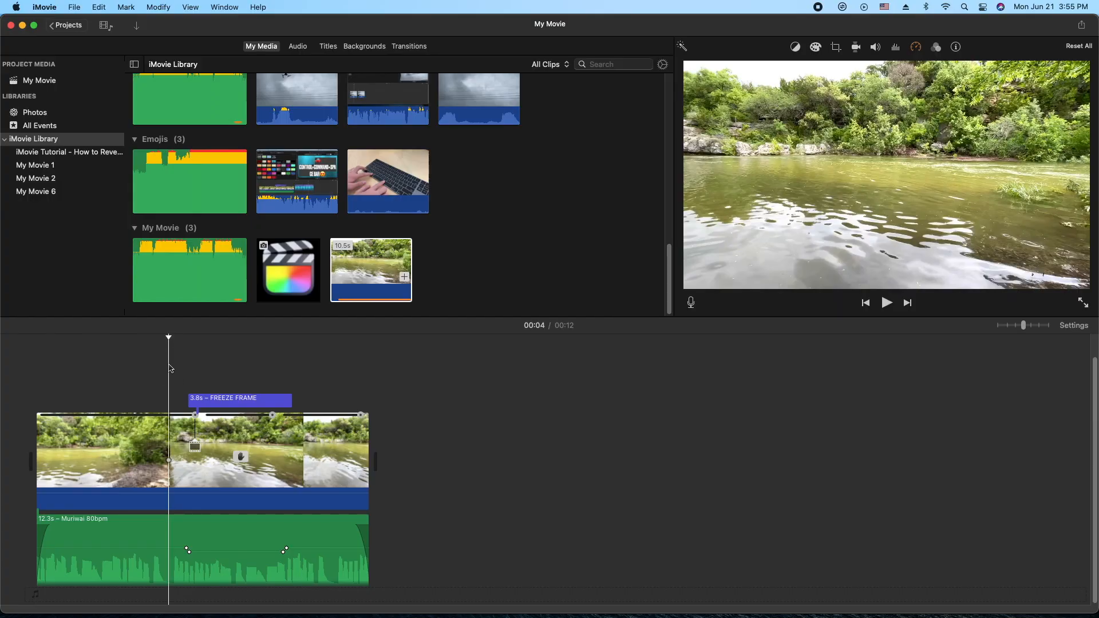
left_click(139, 452)
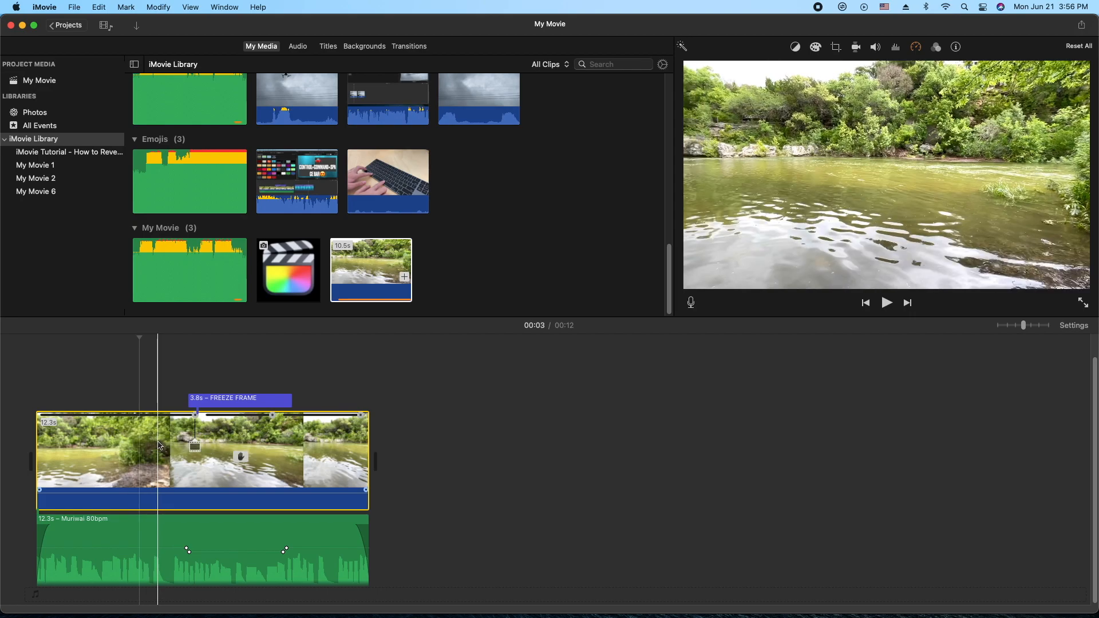
left_click(304, 441)
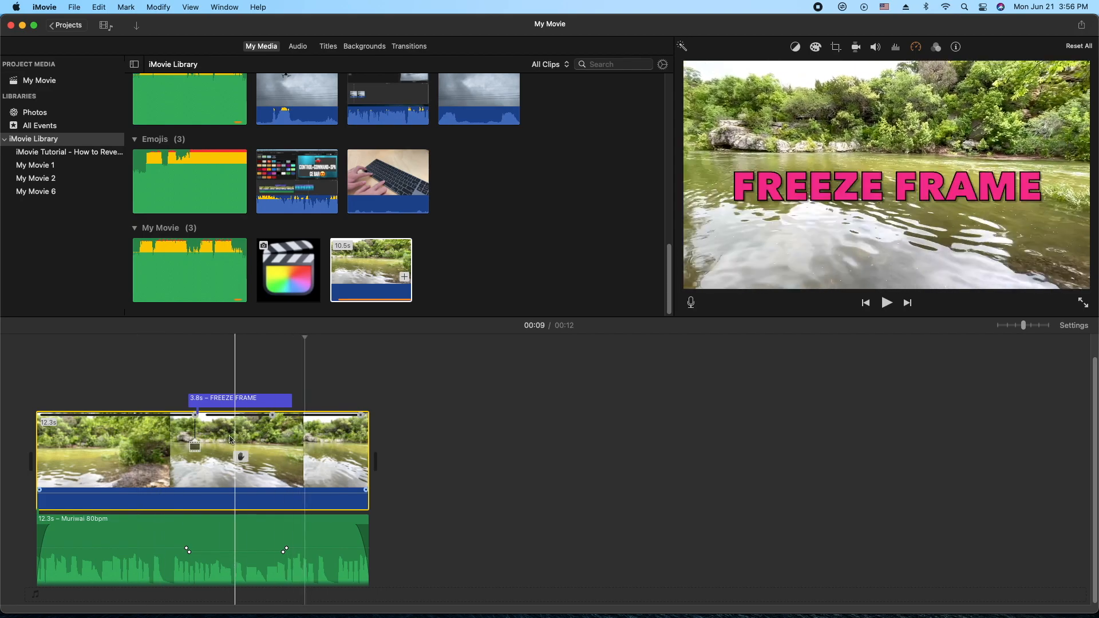
left_click(234, 400)
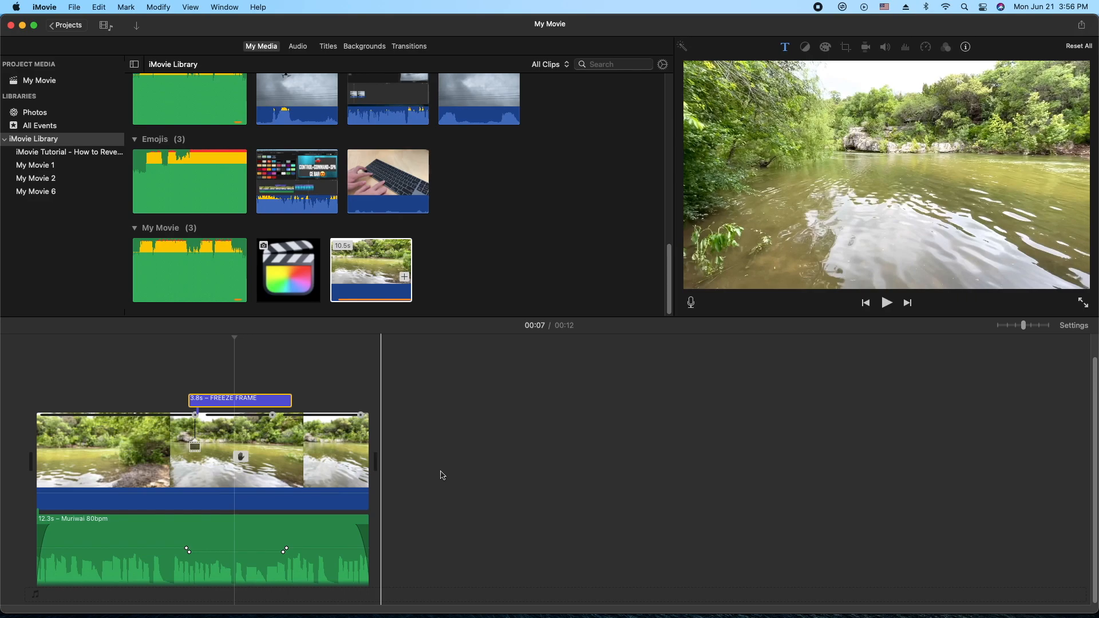
key("super+a")
key("Delete")
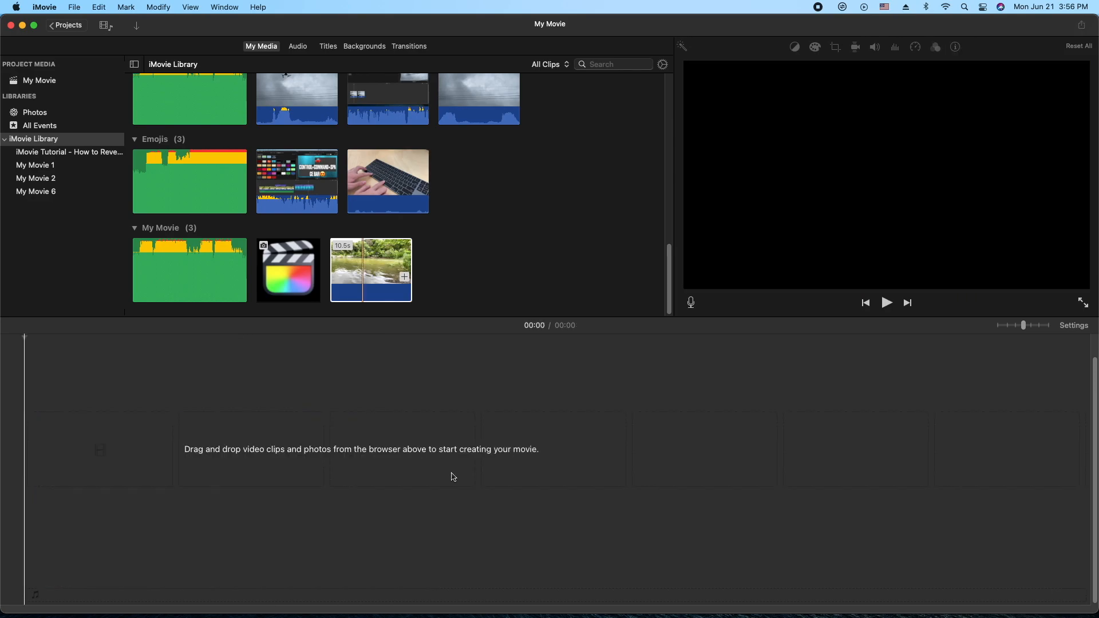
Step: Place the 10.5 s river clip at the start of the timeline and add a freeze frame at about 7 seconds
left_click(378, 281)
left_click_drag(379, 281, 22, 466)
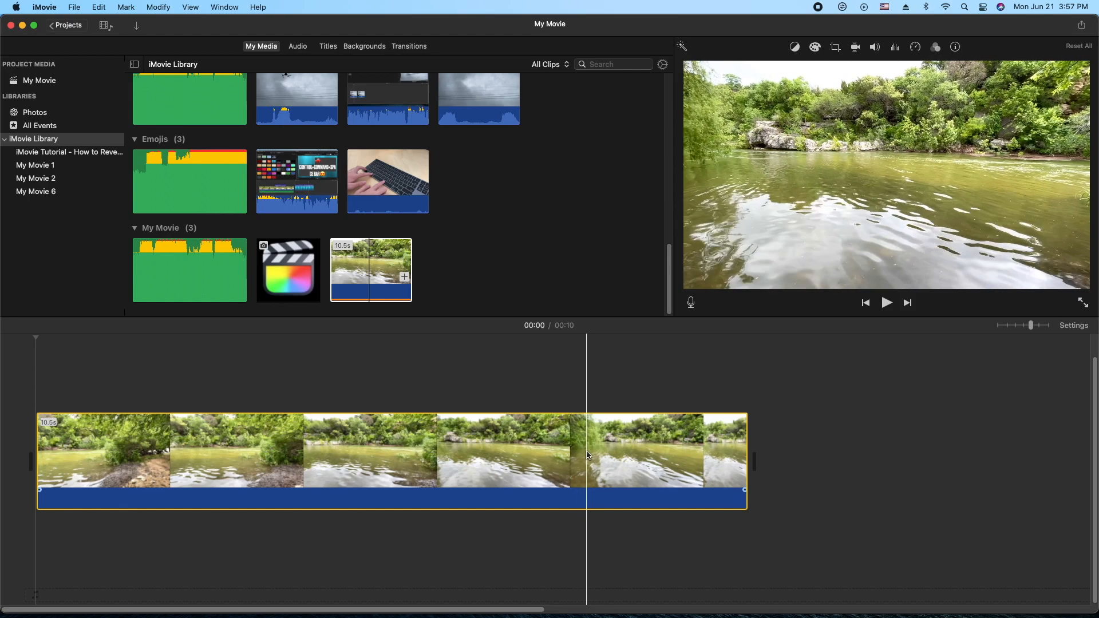
left_click(567, 454)
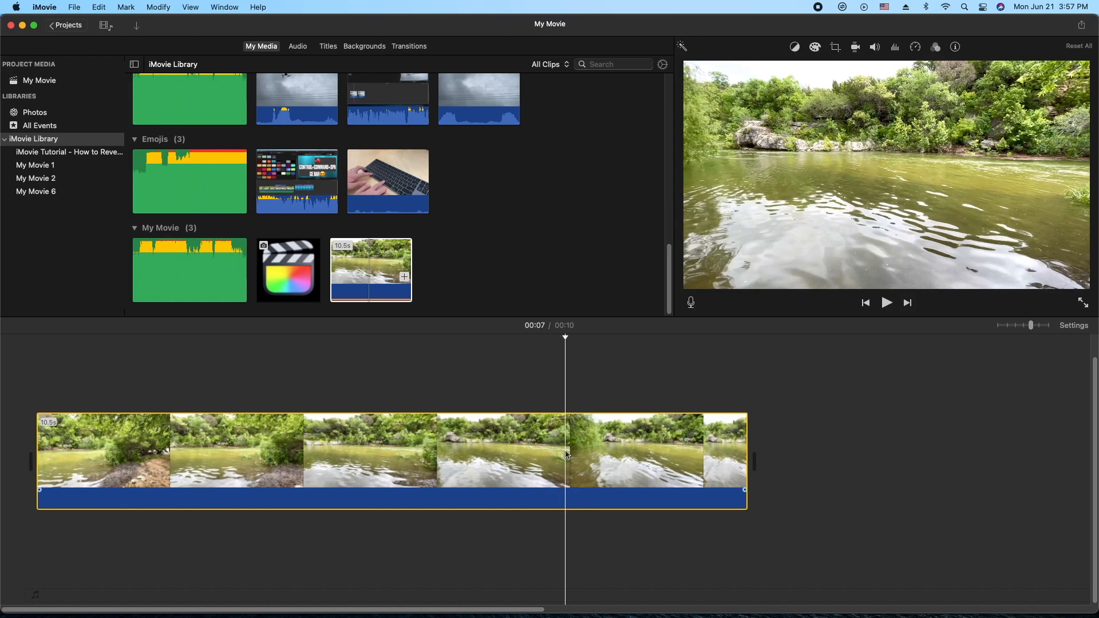
right_click(566, 453)
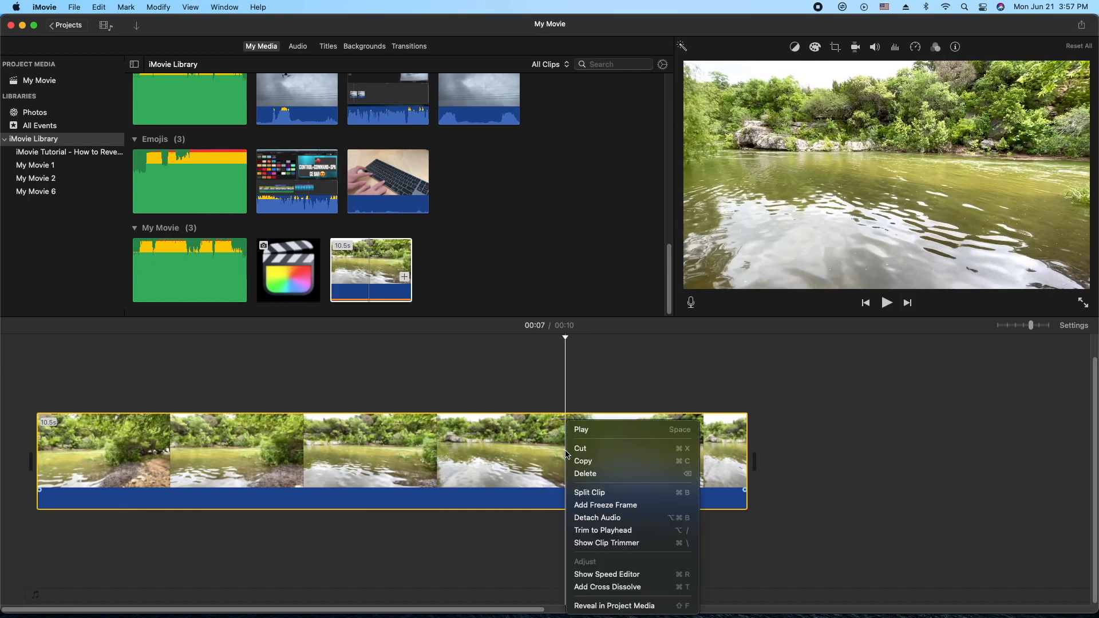
left_click(610, 506)
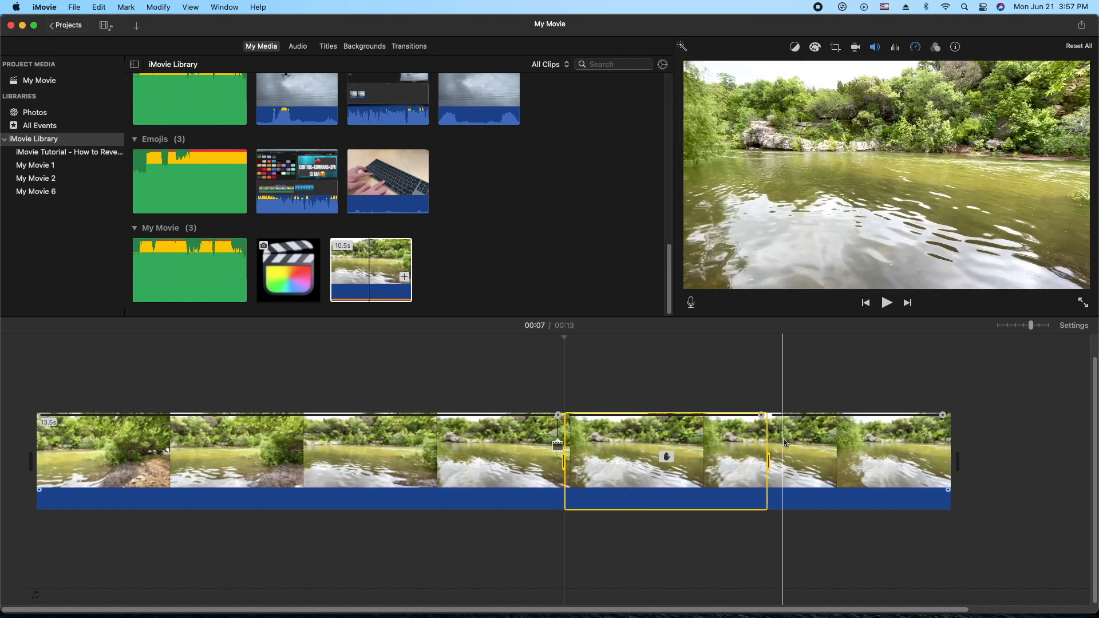
Step: Shorten the freeze frame's hold duration by about 0.3 seconds and play the section to check the timing
left_click(758, 416)
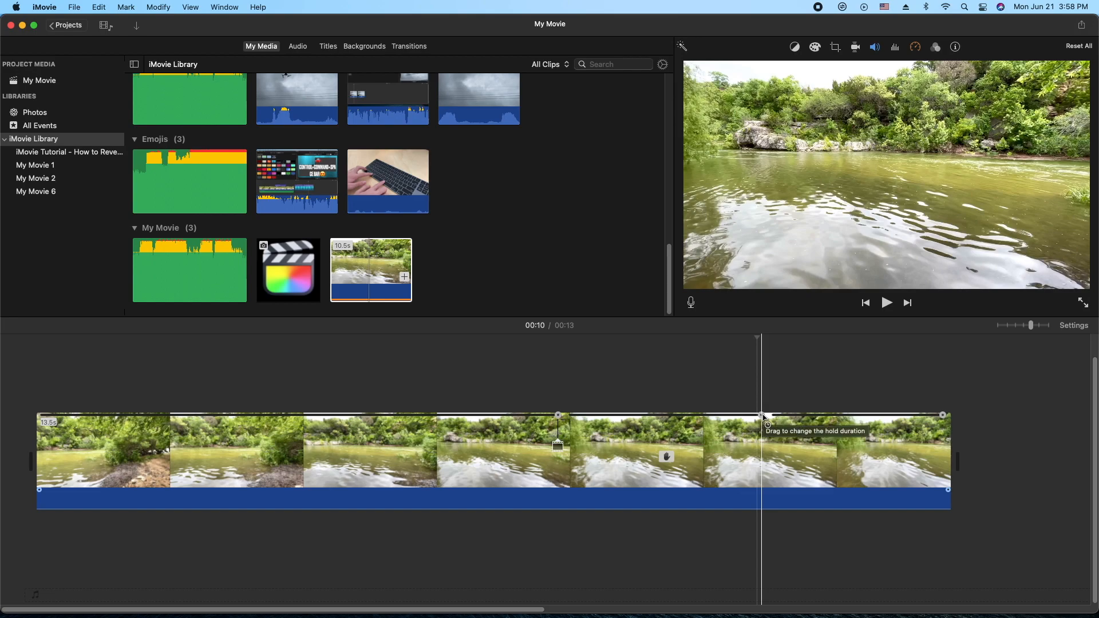
mouse_move(762, 414)
left_mouse_down()
mouse_move(711, 417)
mouse_move(778, 415)
mouse_move(723, 416)
mouse_move(775, 414)
mouse_move(743, 416)
left_mouse_up()
left_click(505, 384)
key("space")
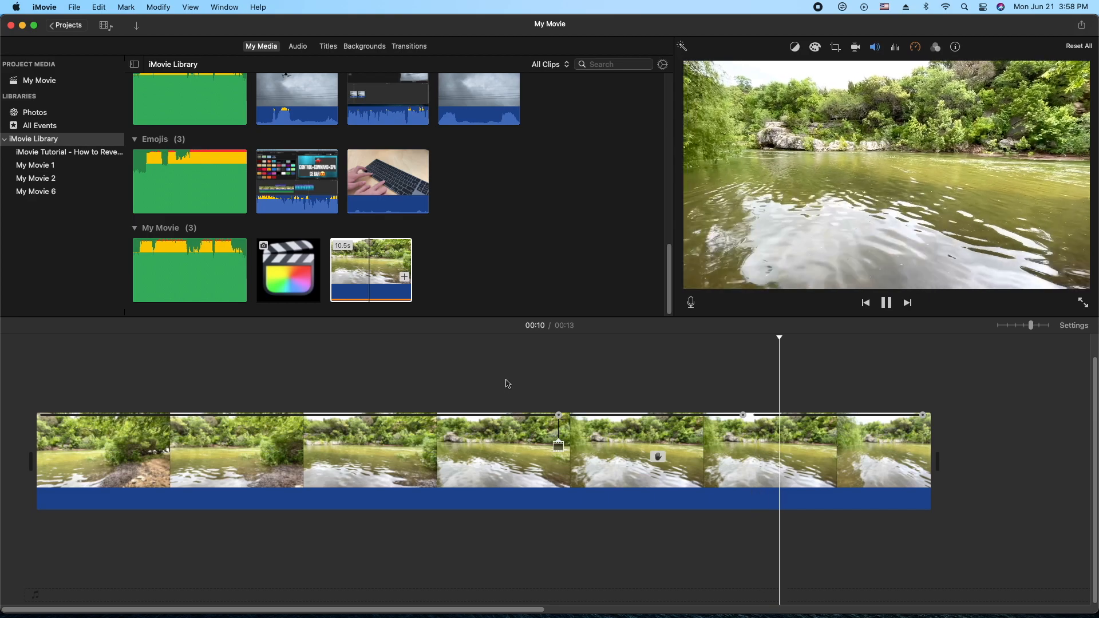
key("space")
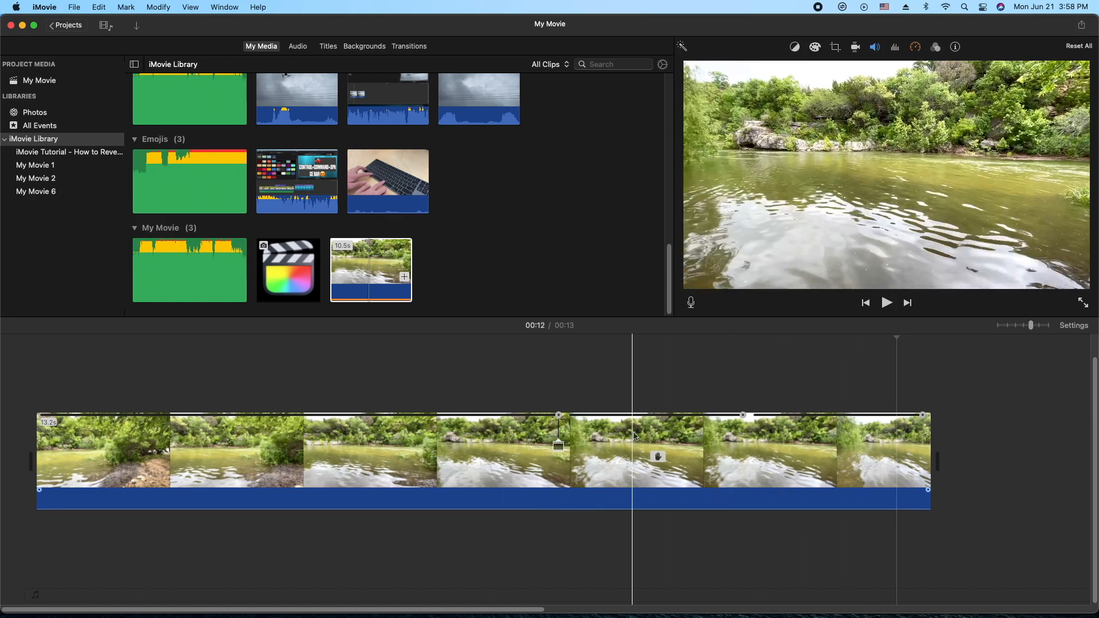
Step: Add a Split title above the freeze frame and trim its end so it lasts 2.4 seconds
left_click(413, 46)
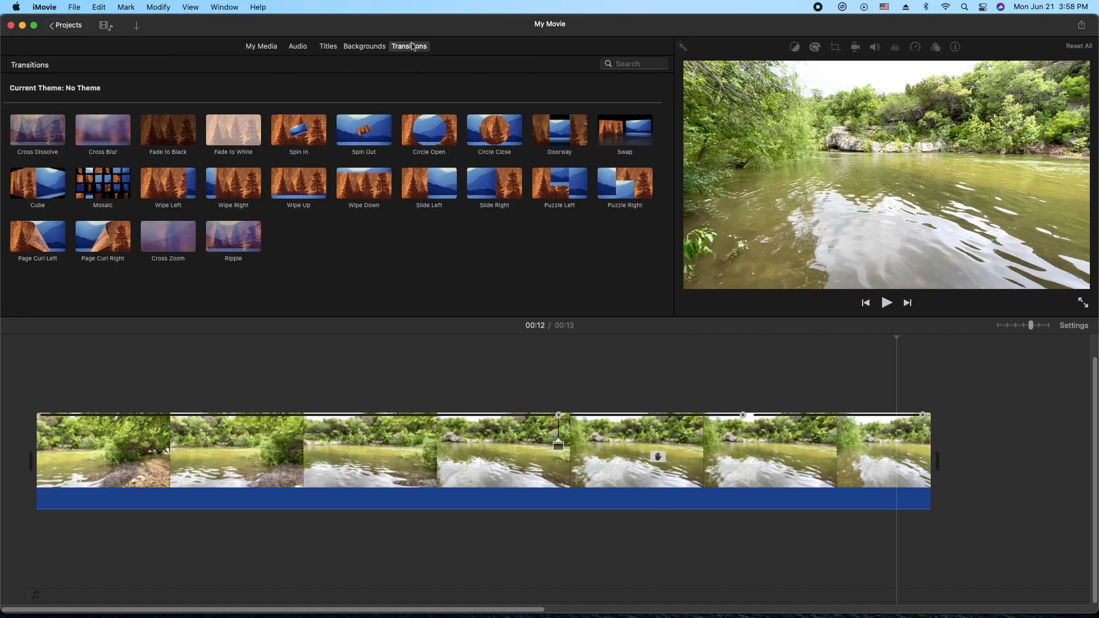
left_click(328, 47)
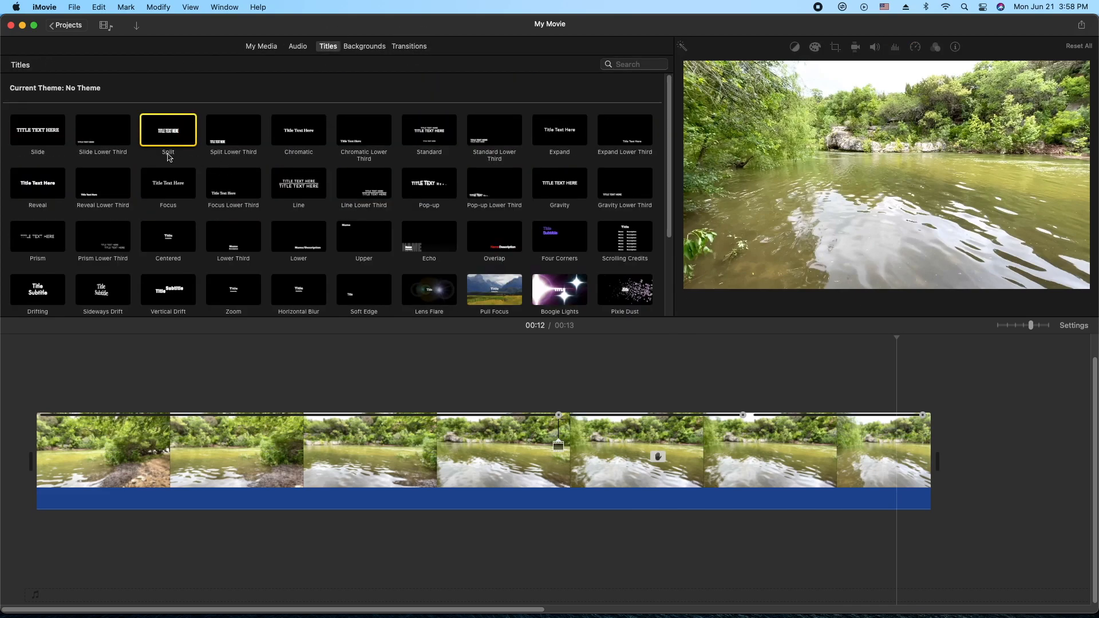
left_click_drag(174, 135, 580, 400)
left_click_drag(814, 395, 735, 397)
Step: Replace the placeholder text of the Split title with FREEZE FRAME
left_click(702, 402)
type("F")
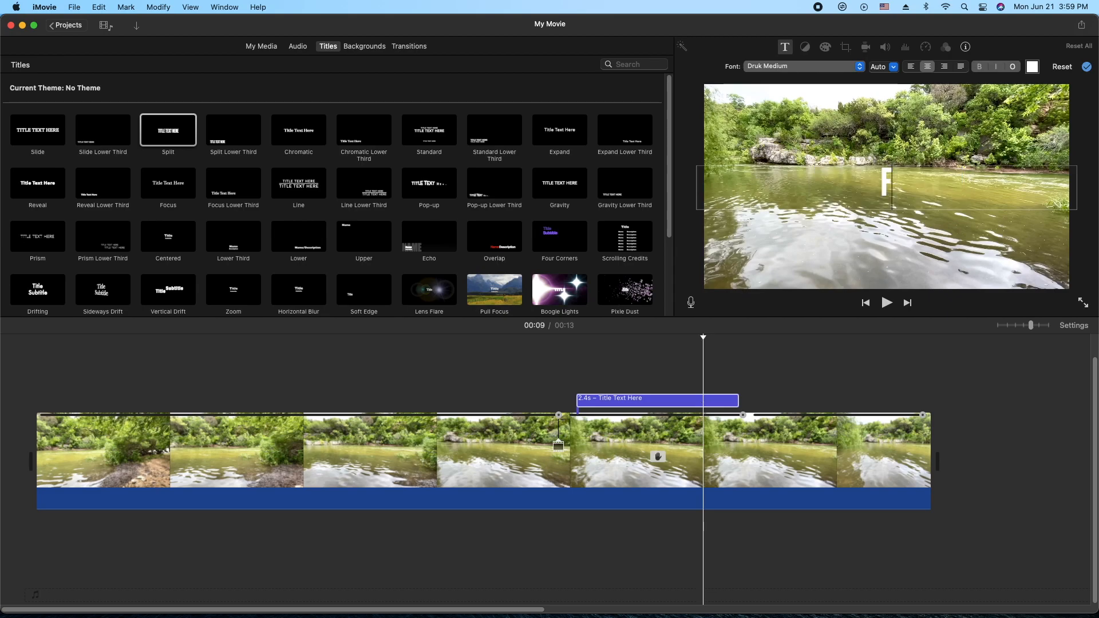
type("REEZE FRAME")
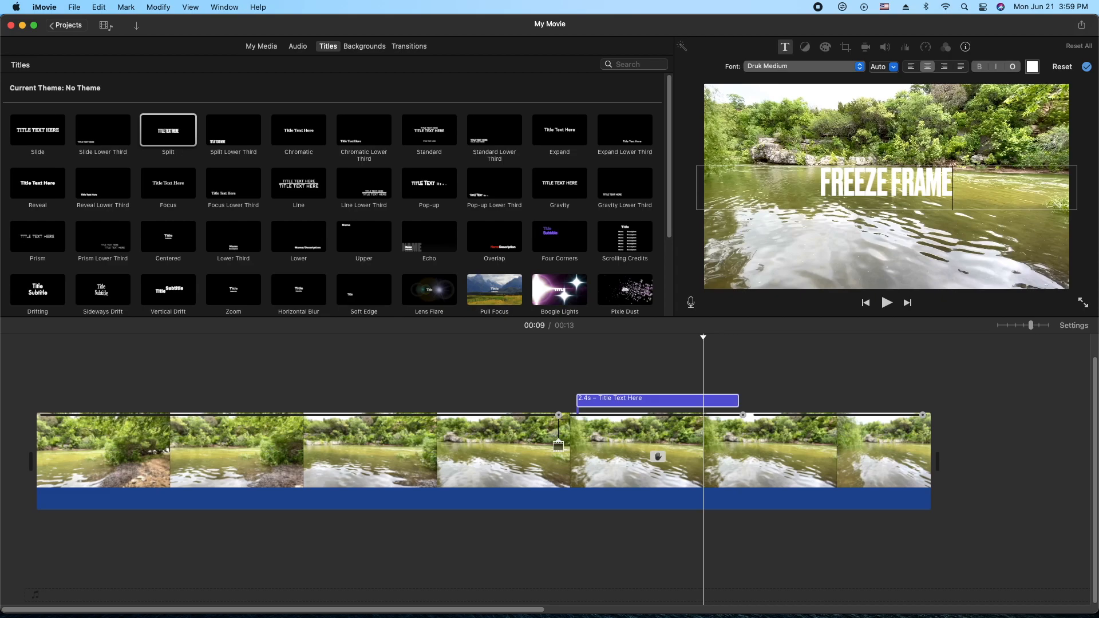
left_click(570, 380)
Step: Change the FREEZE FRAME title's text color to black and preview it in playback
left_click(633, 399)
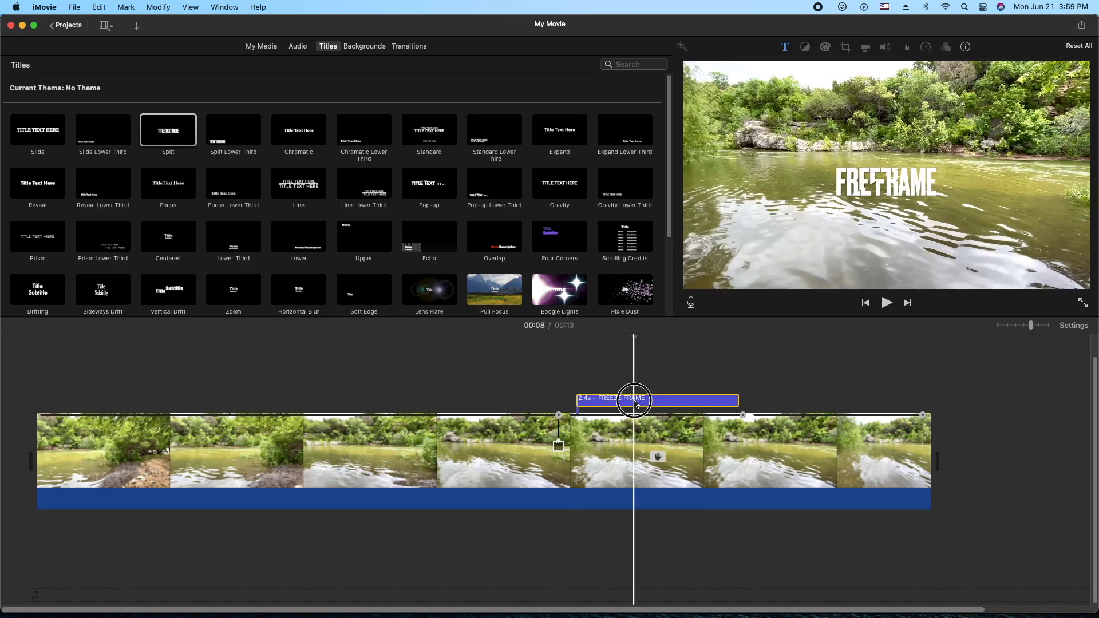
double_click(723, 399)
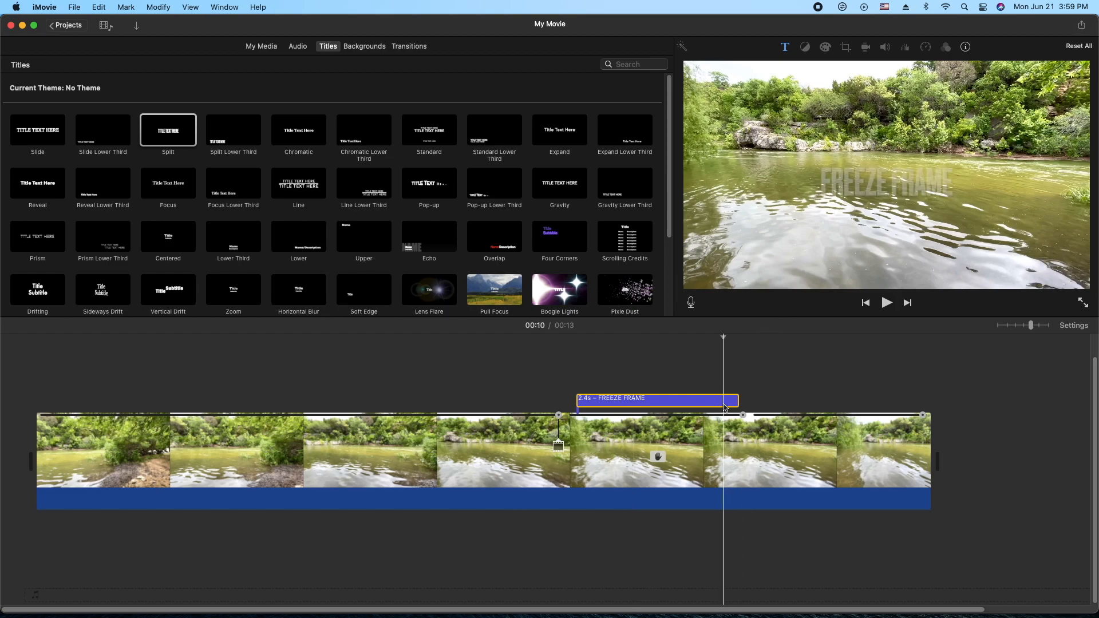
left_click(1029, 68)
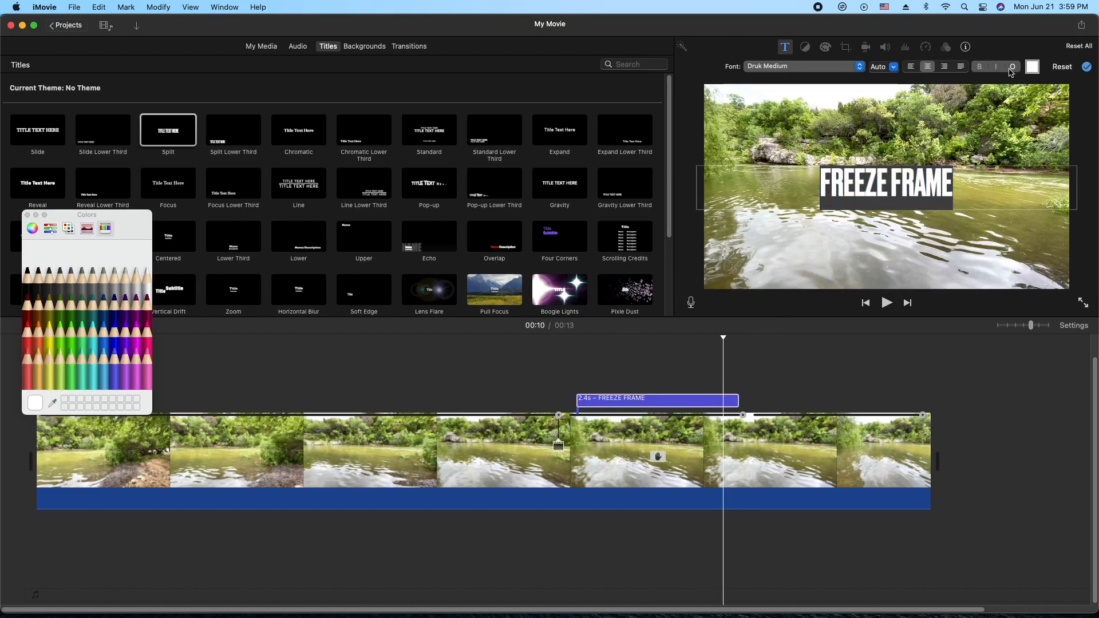
left_click(28, 282)
left_click(27, 214)
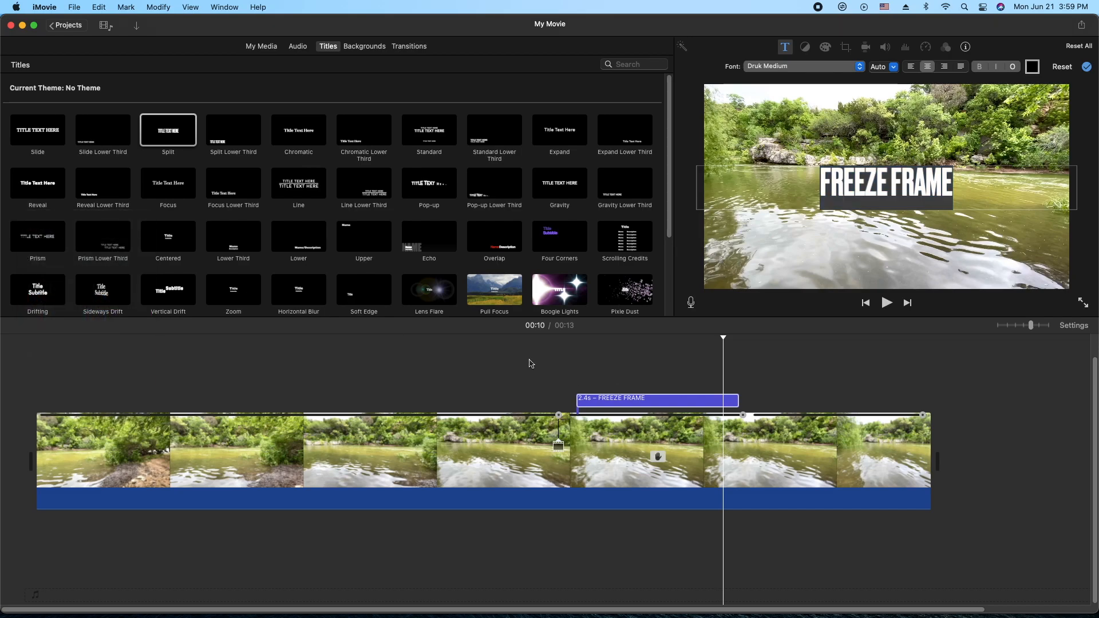
left_click(532, 362)
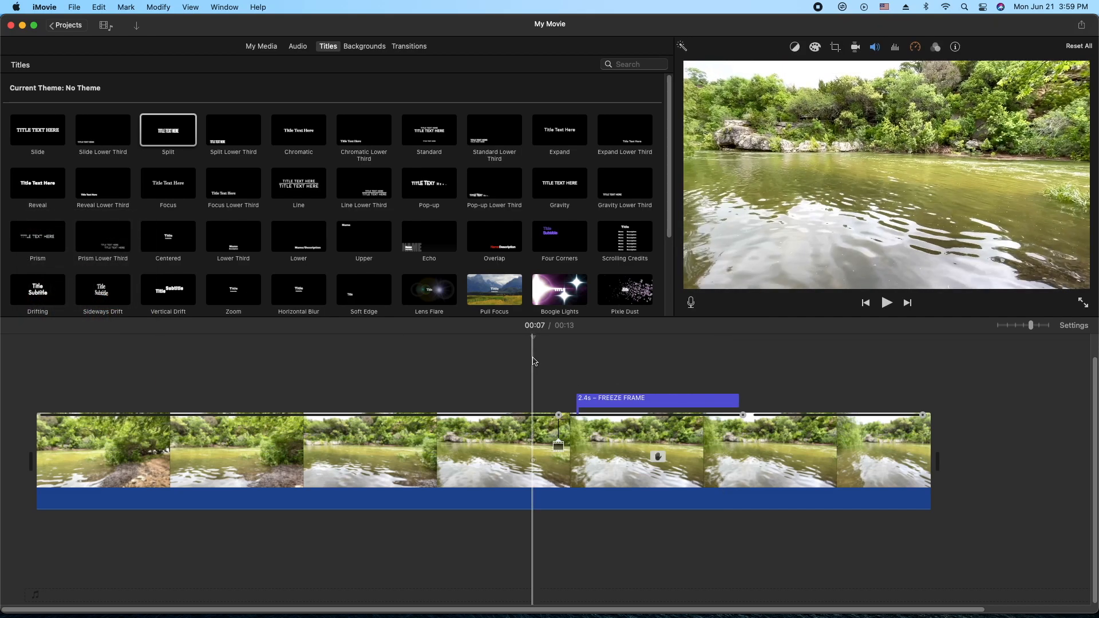
key("space")
key("space")
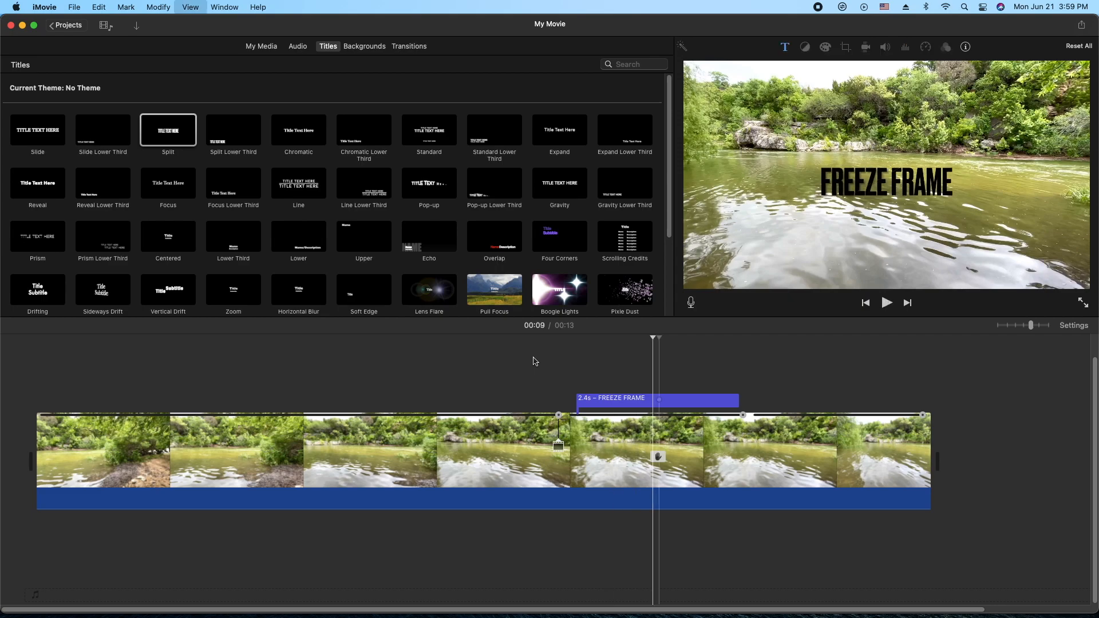
Step: Extend the FREEZE FRAME title at both ends to 3.0 seconds, starting just before the freeze frame, and preview the timing
left_click_drag(576, 402, 550, 399)
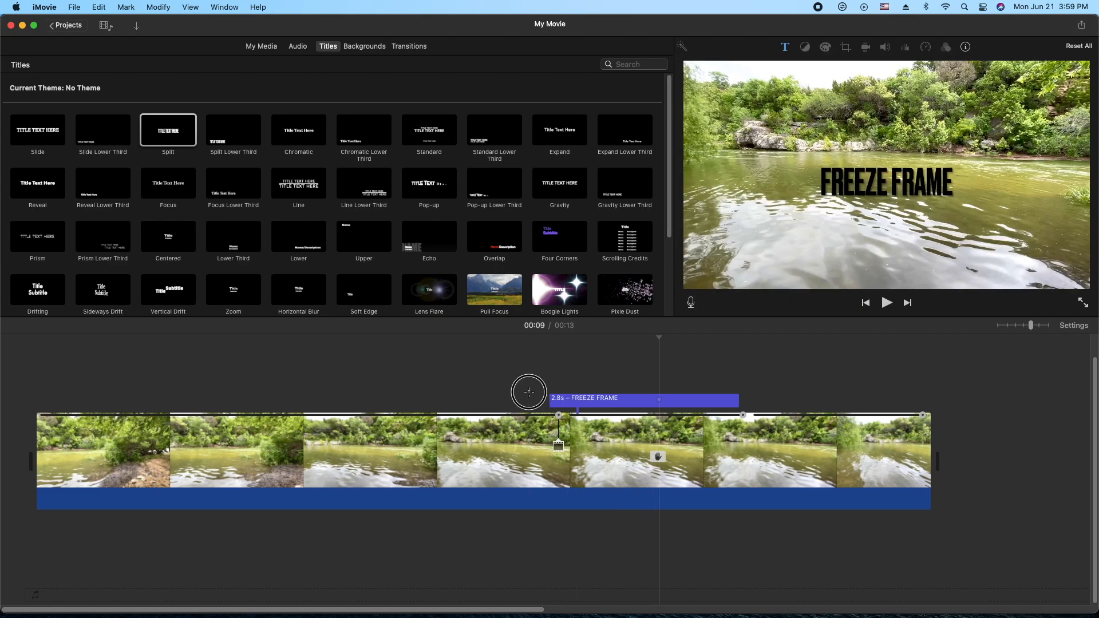
key("space")
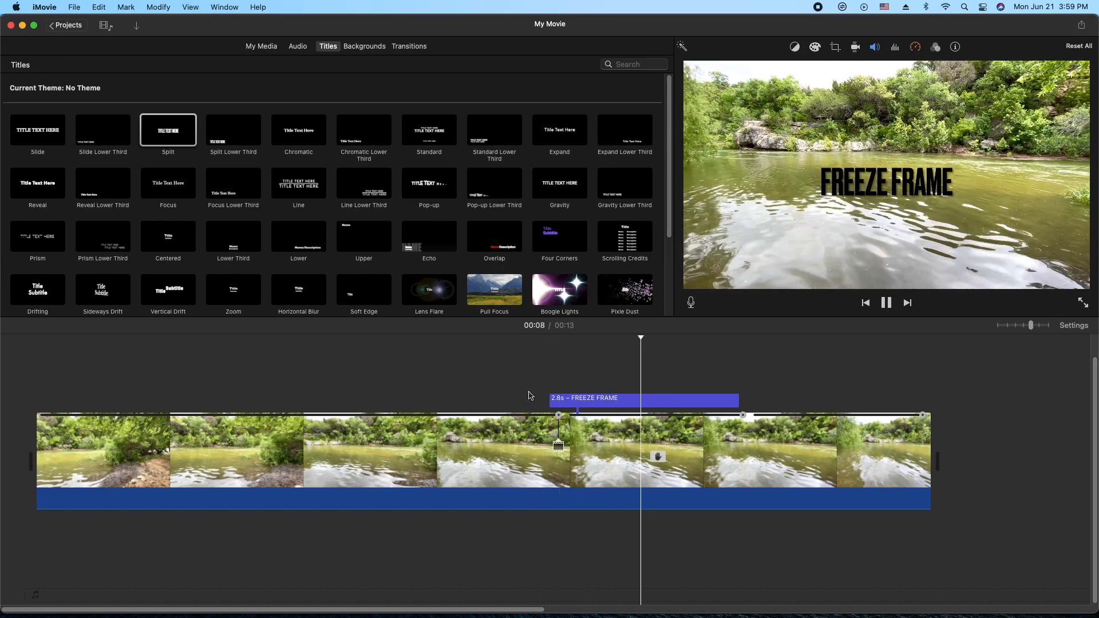
key("space")
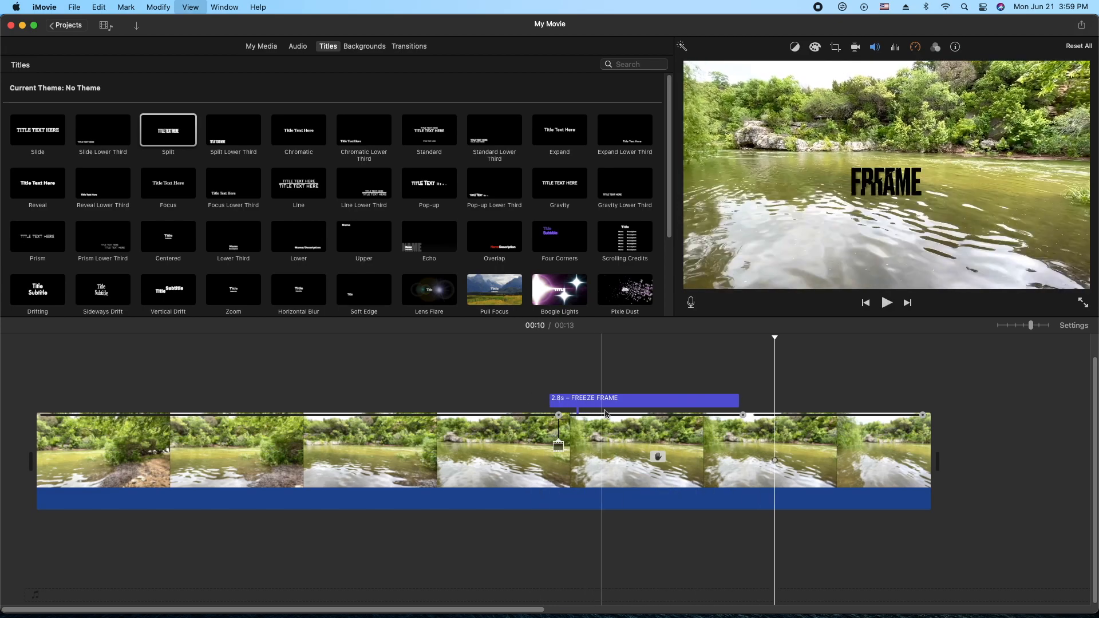
left_click_drag(739, 402, 751, 402)
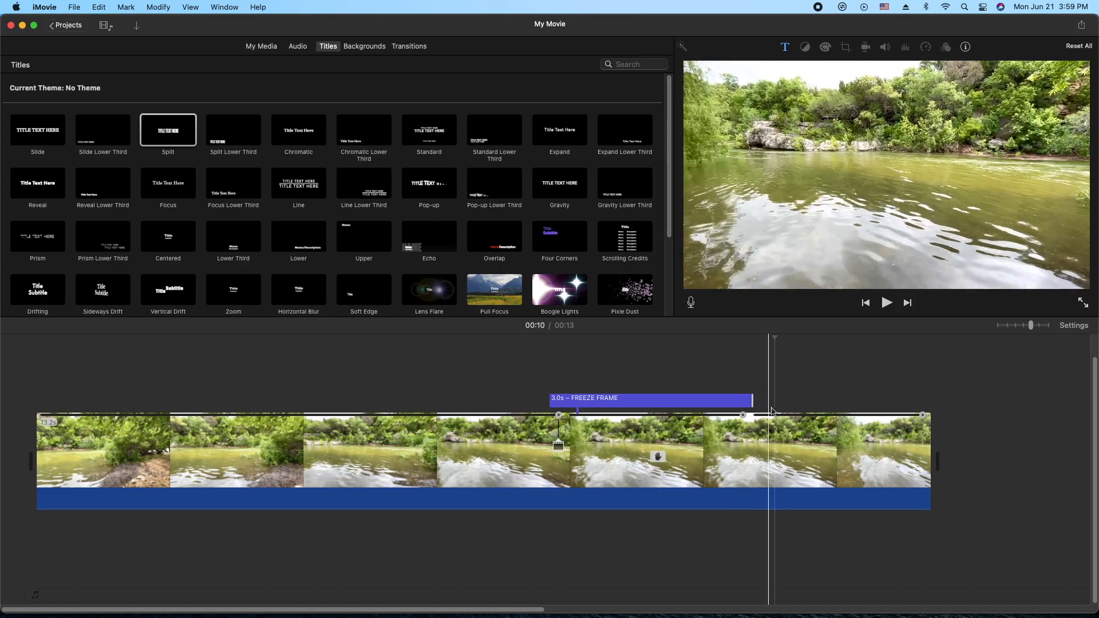
left_click(534, 372)
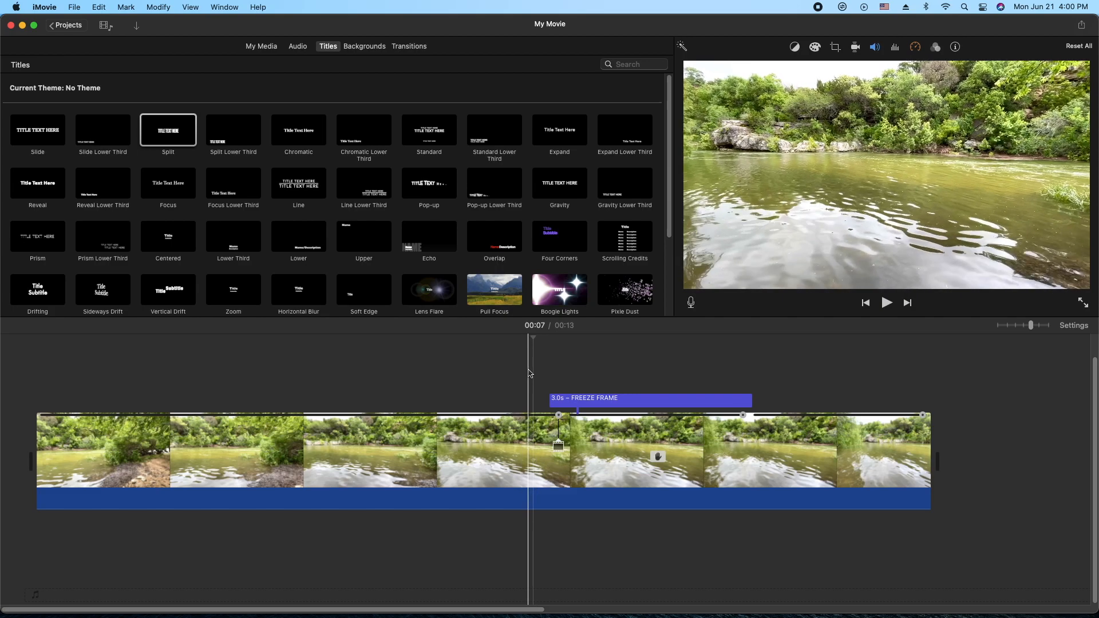
key("space")
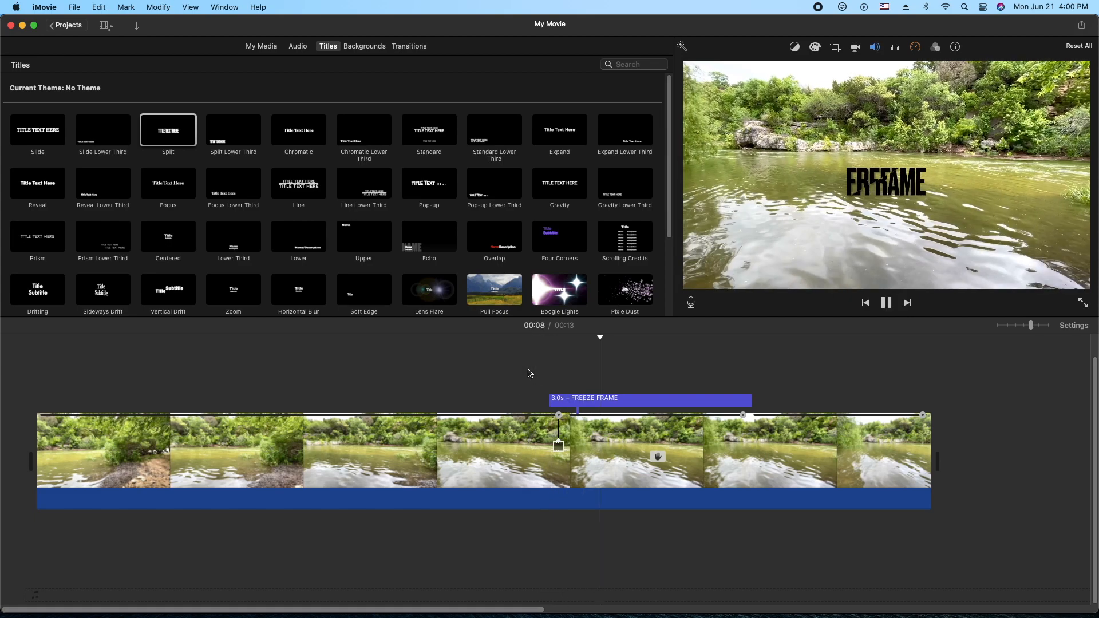
Step: Shorten the freeze frame's hold slightly, lengthen the FREEZE FRAME title to 3.2 seconds, and play back the section
left_click(551, 400)
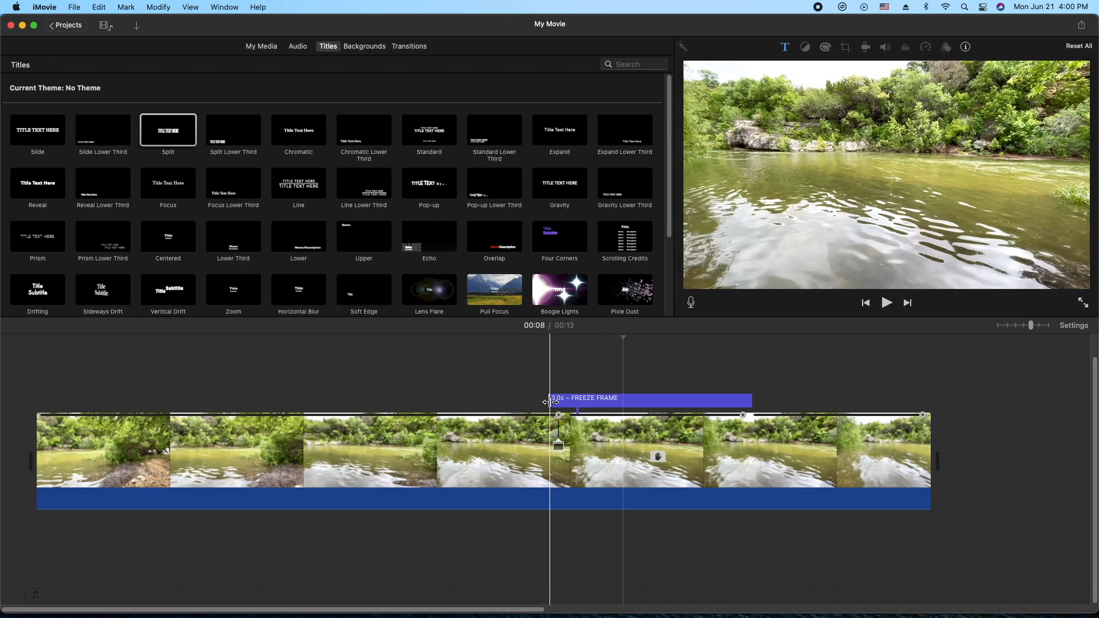
left_click(734, 415)
left_click_drag(734, 415, 725, 414)
left_click(536, 385)
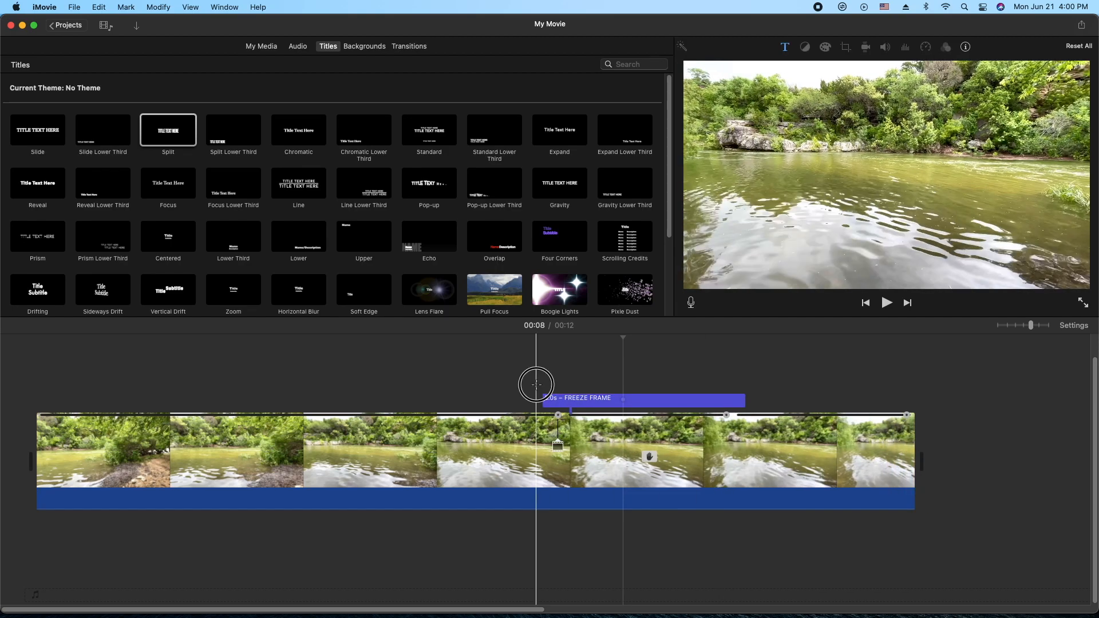
key("space")
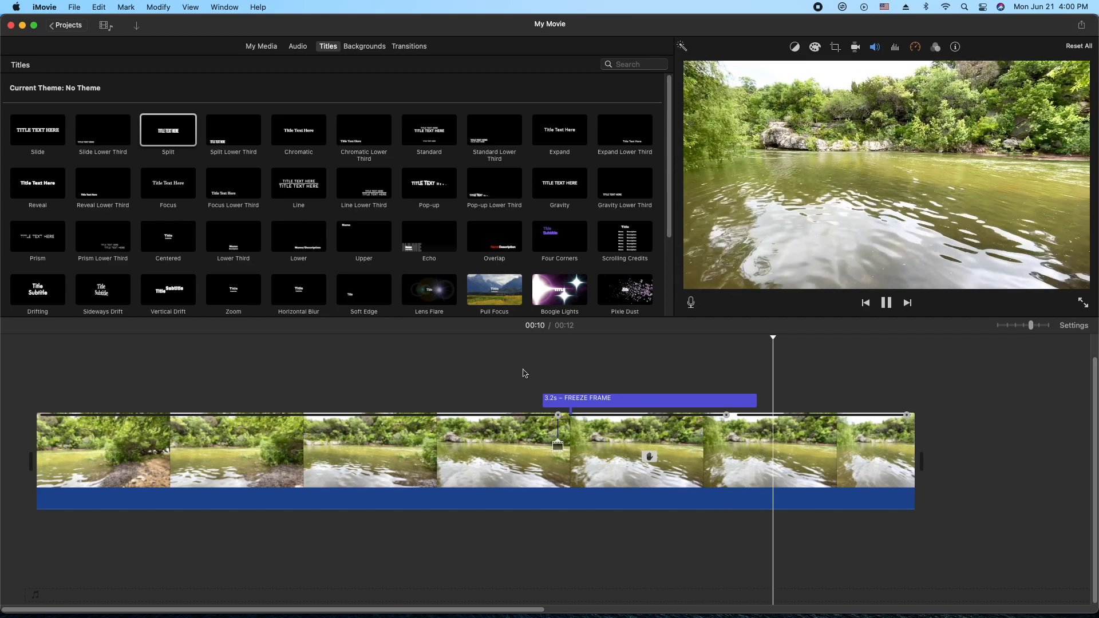
left_click(521, 369)
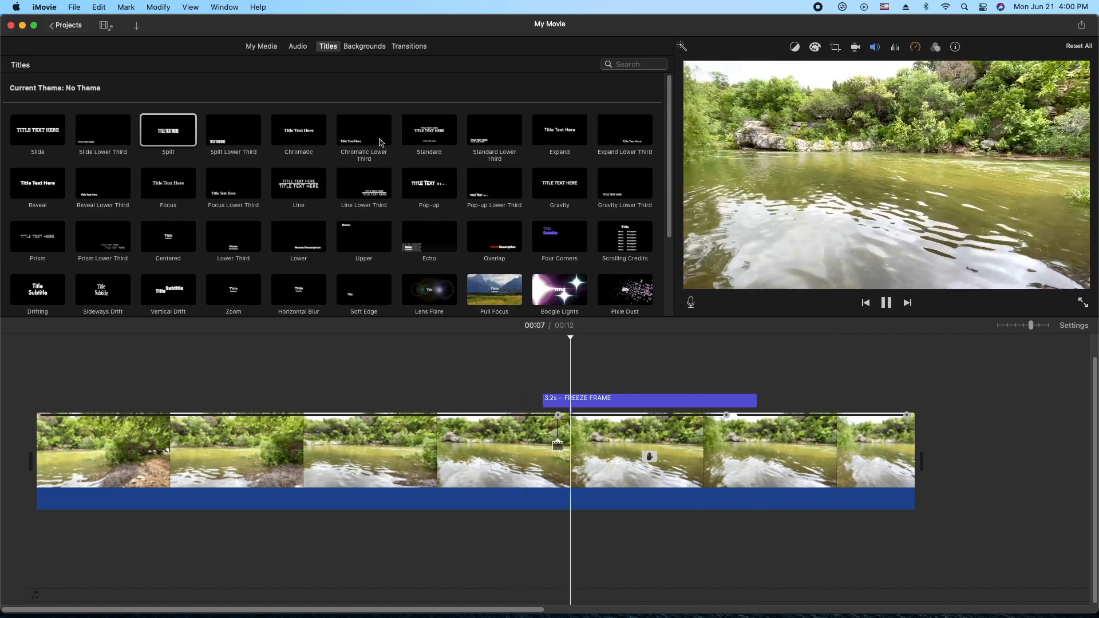
key("space")
Step: Add the Muriwai 80bpm track under the video from the start and delete the excess music past the video's end
left_click(262, 47)
left_click_drag(202, 254, 34, 555)
left_click(944, 524)
left_click(947, 525)
left_click(948, 526)
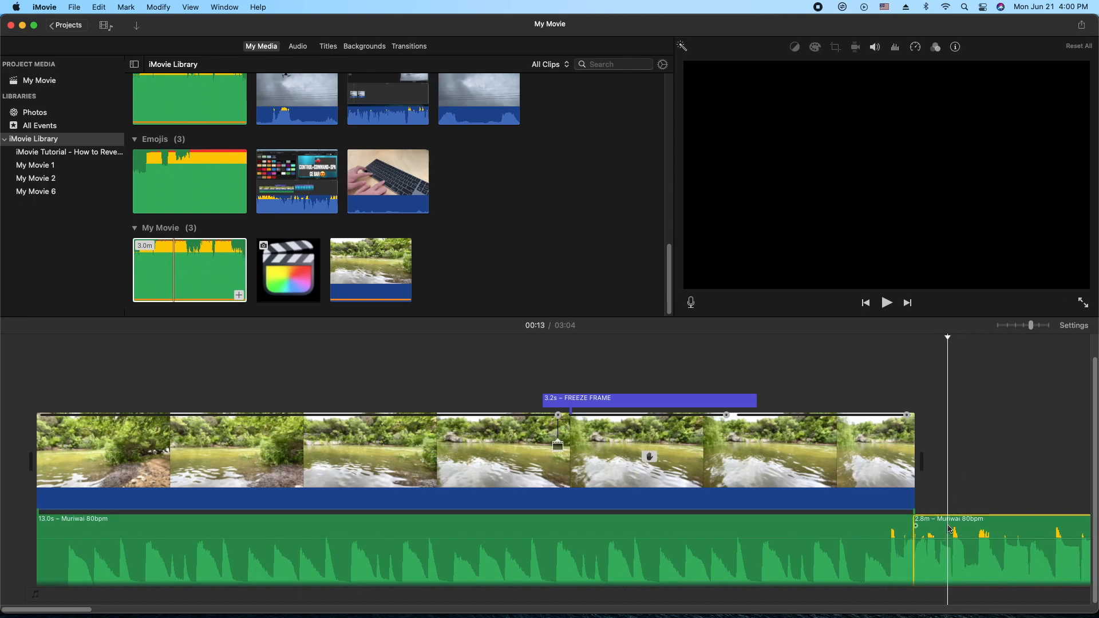
key("Delete")
Step: Reduce the clip size in the project settings and bring the start of the timeline into view
left_click(1073, 325)
left_click_drag(999, 457, 917, 449)
left_click(707, 427)
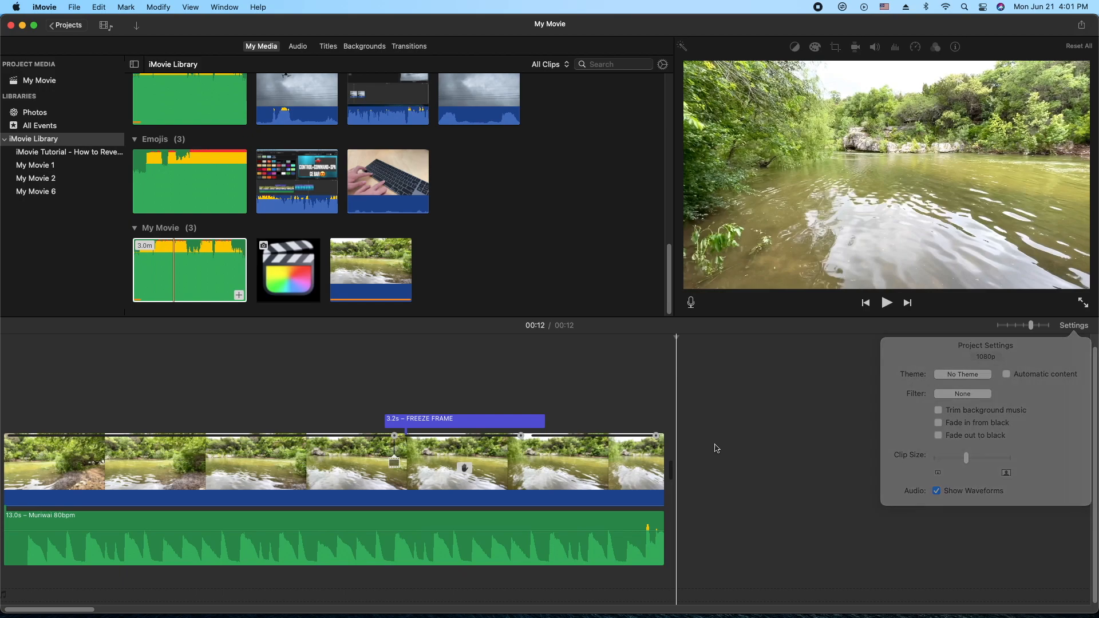
left_click_drag(63, 609, 60, 610)
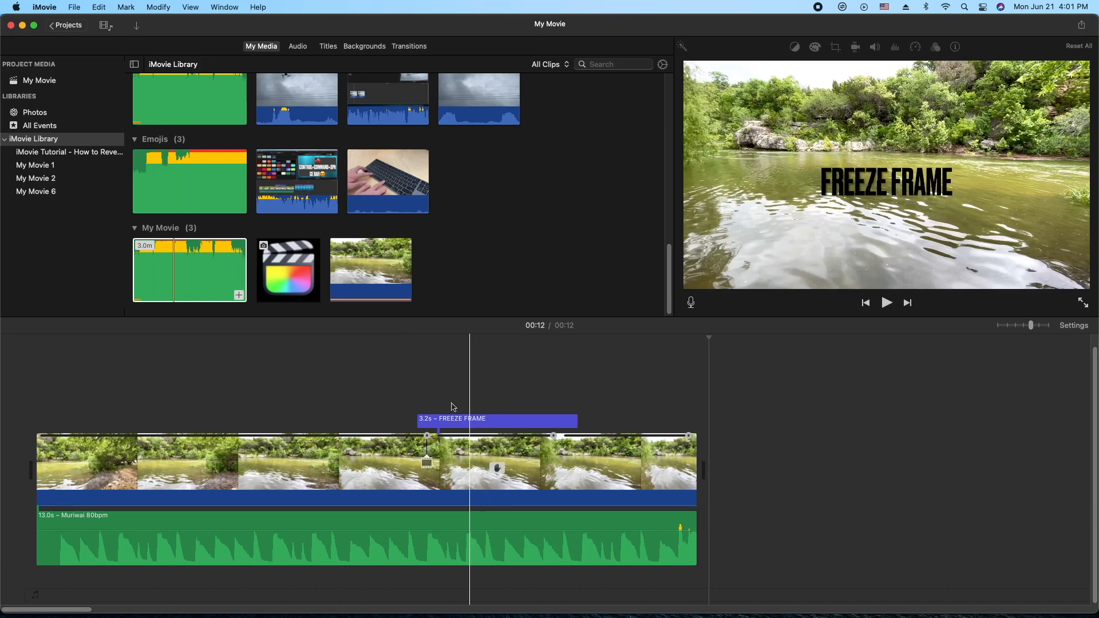
Step: Add a fade-in and a longer fade-out to the Muriwai 80bpm music, and play the movie from near the start
left_click(43, 525)
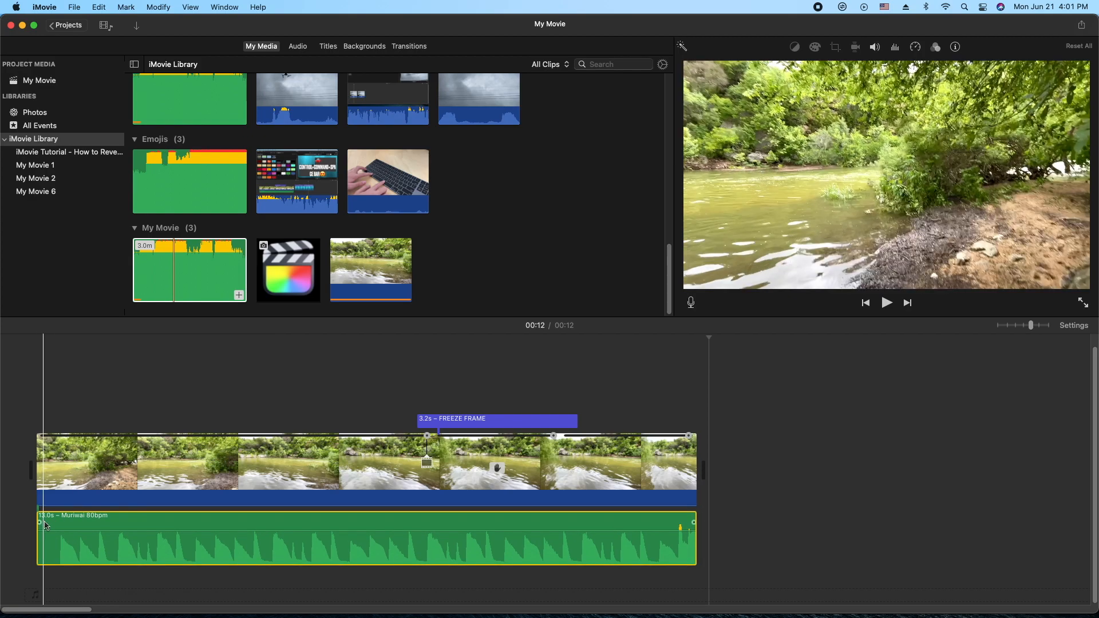
left_click_drag(38, 524, 73, 523)
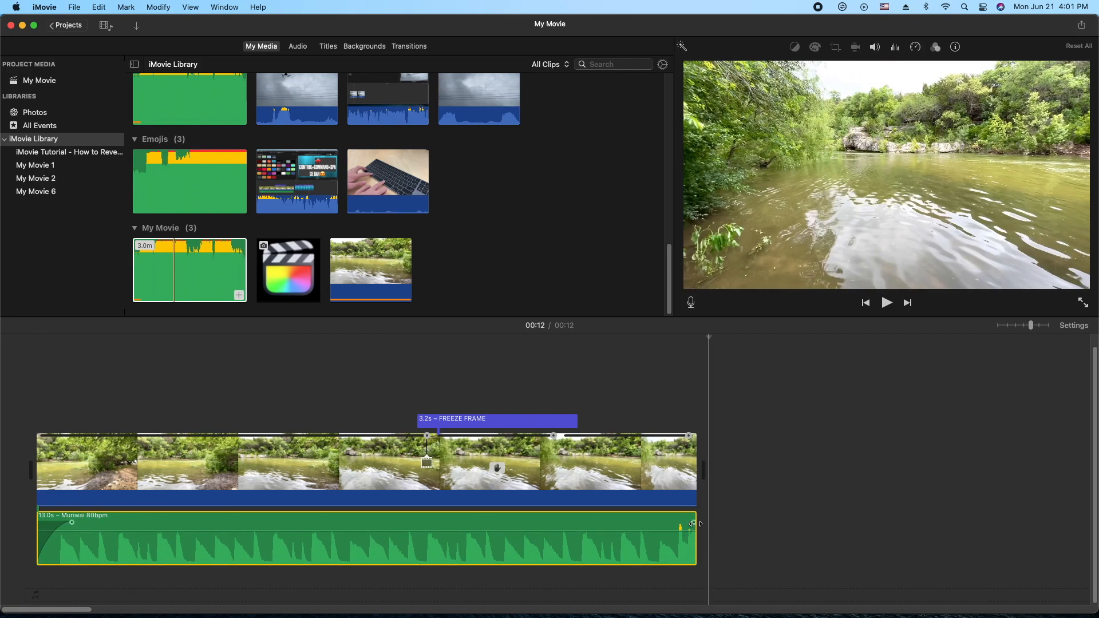
left_click_drag(695, 522, 641, 522)
left_click(62, 382)
key("space")
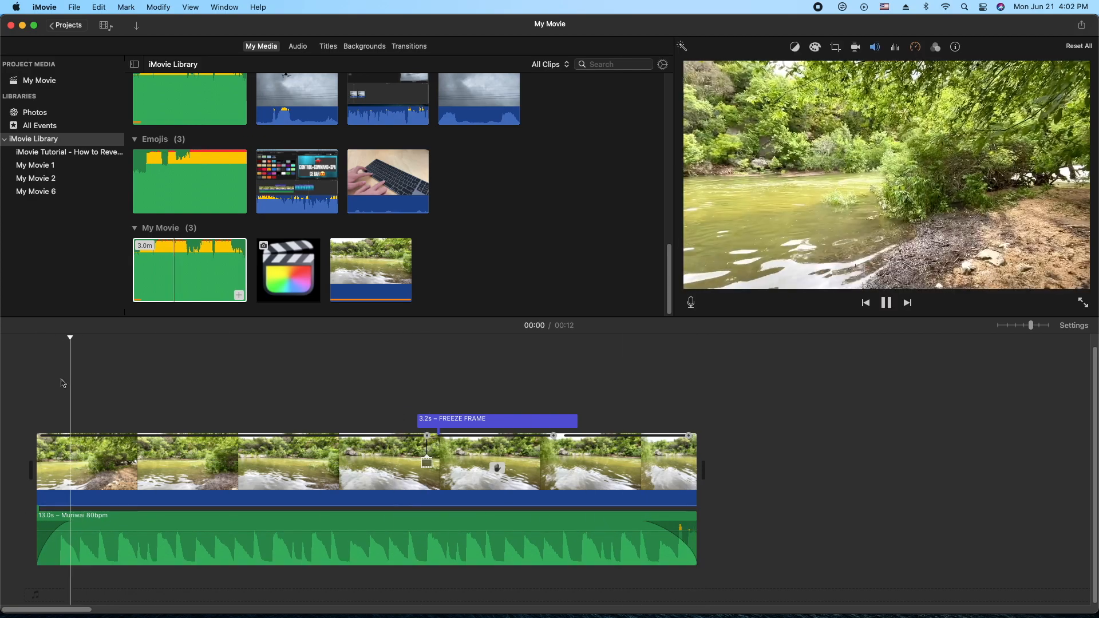